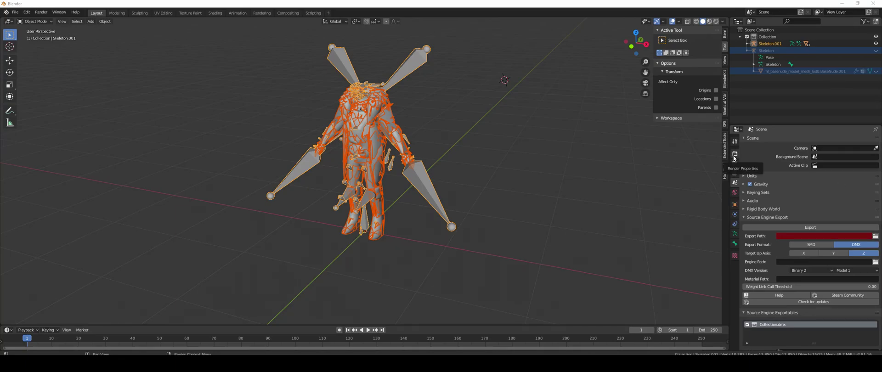
# Delete the eleven lod1–lod4 Cullen meshes under Skeleton.001, leaving only the lod0 pieces
pyautogui.click(748, 43)
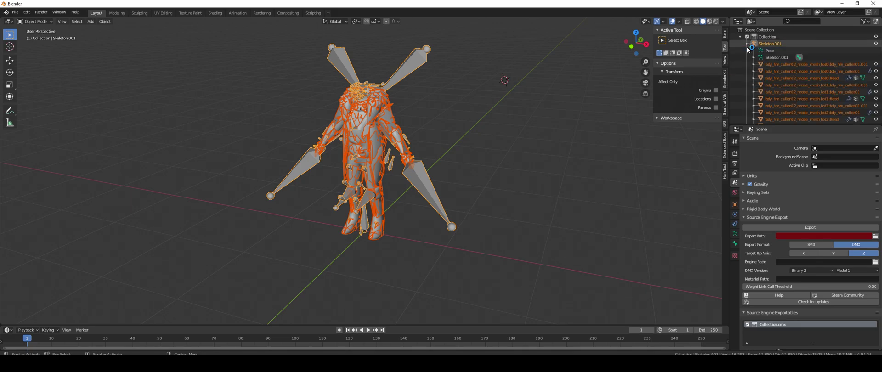
pyautogui.click(812, 85)
pyautogui.scroll(-5, 808, 84)
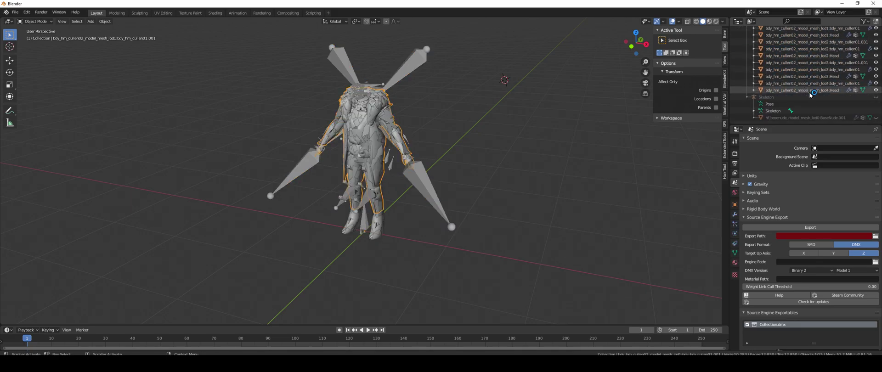
pyautogui.keyDown('shift'); pyautogui.click(810, 91); pyautogui.keyUp('shift')
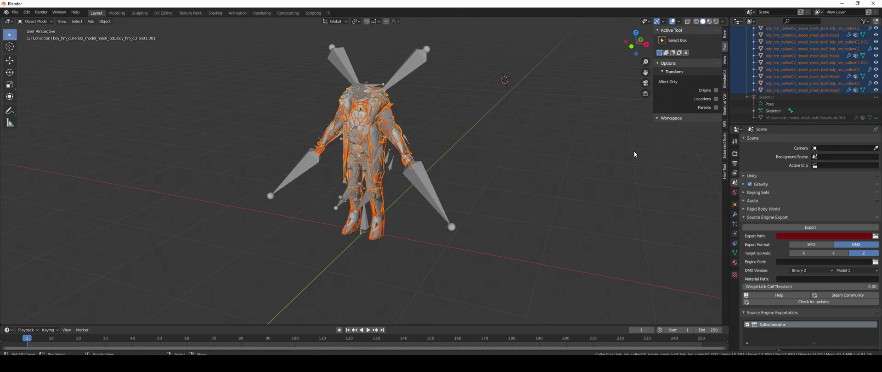
pyautogui.press('Delete')
pyautogui.scroll(2, 386, 107)
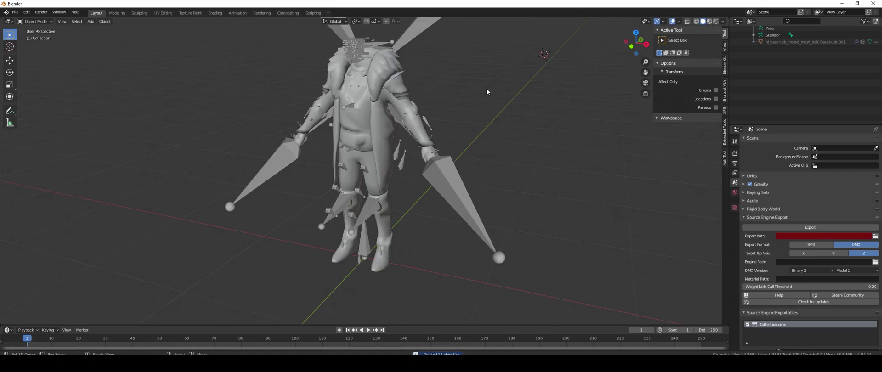
pyautogui.moveTo(488, 92); pyautogui.dragTo(500, 87, button='middle')
pyautogui.scroll(5, 797, 71)
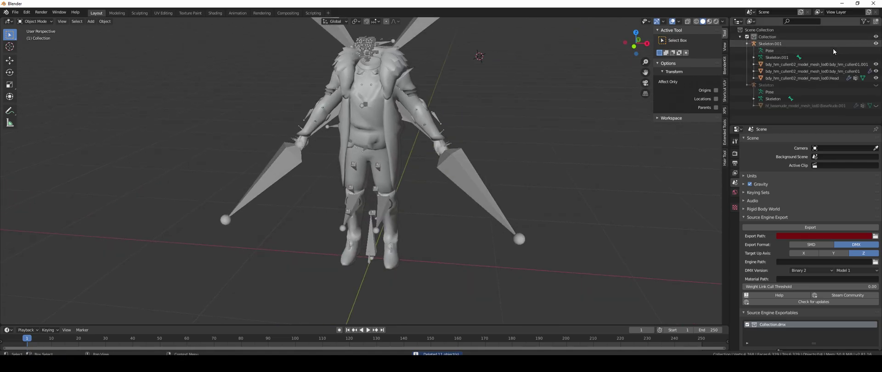
# Join both cullen01 lod0 pieces into the Head mesh and delete the Skeleton.001 armature
pyautogui.click(788, 78)
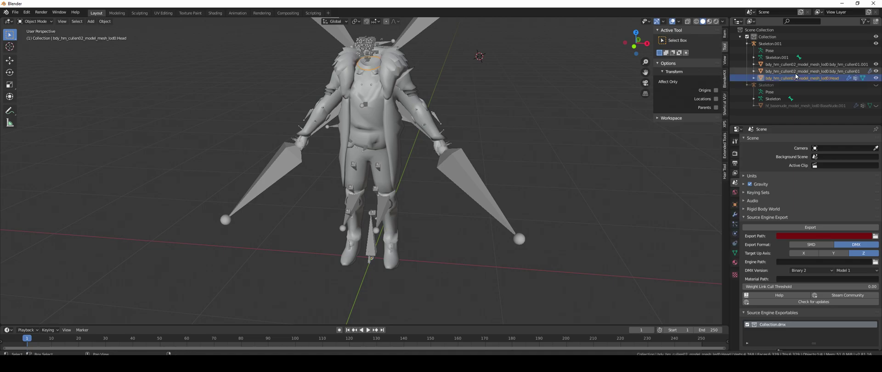
pyautogui.keyDown('shift'); pyautogui.click(789, 64); pyautogui.keyUp('shift')
pyautogui.hotkey('ctrl', 'j')
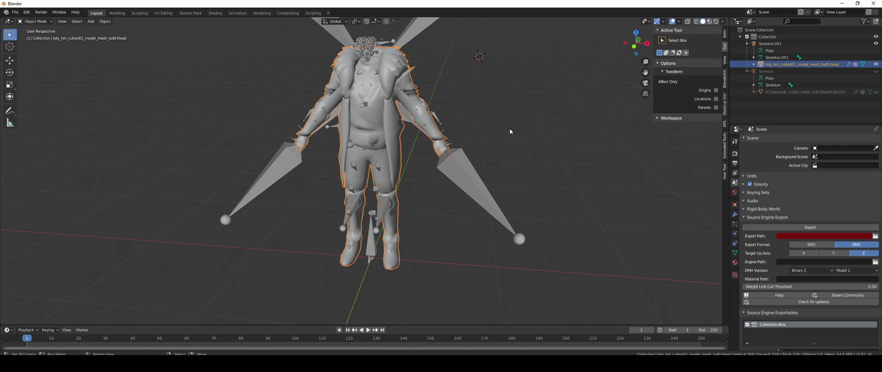
pyautogui.click(470, 170)
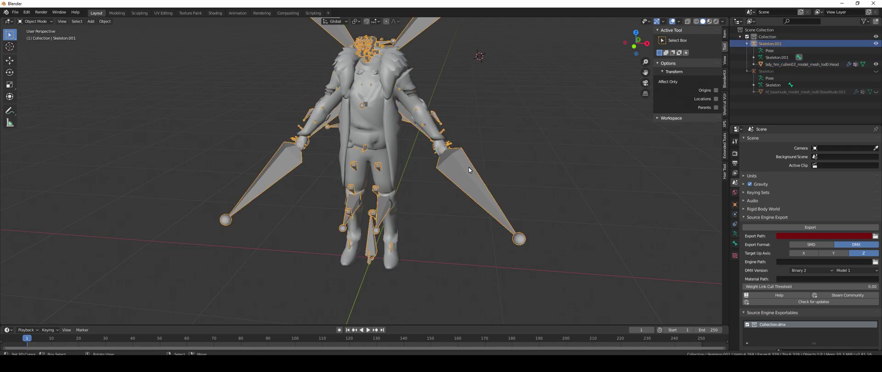
pyautogui.press('Delete')
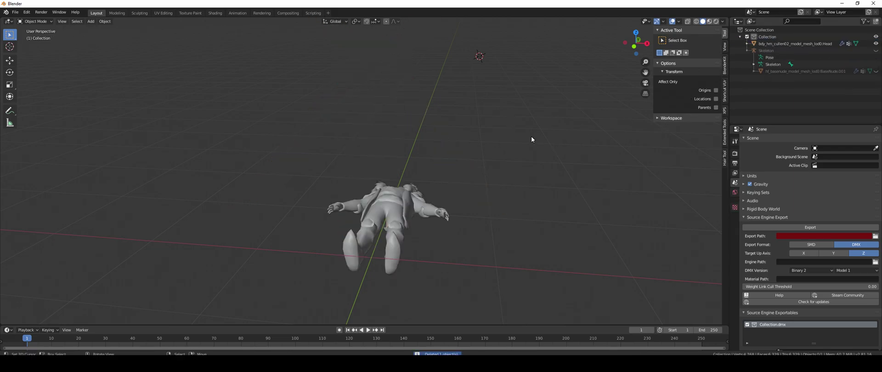
# Rotate the Head mesh exactly 90° on X so it stands upright
pyautogui.click(418, 199)
pyautogui.press('r')
pyautogui.press('x')
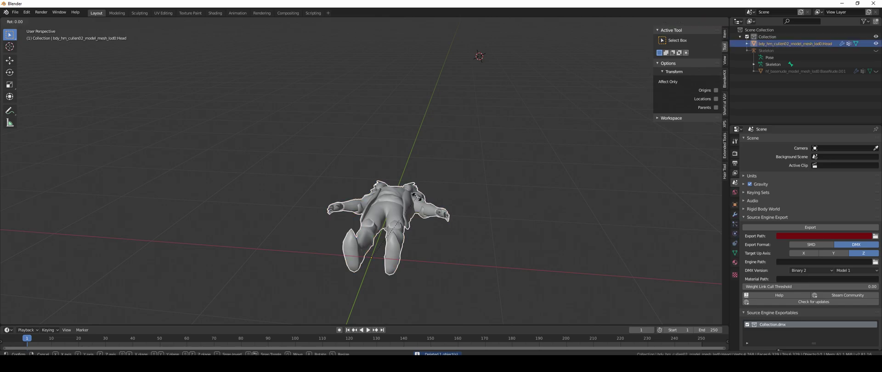
pyautogui.click(58, 307)
pyautogui.click(50, 319)
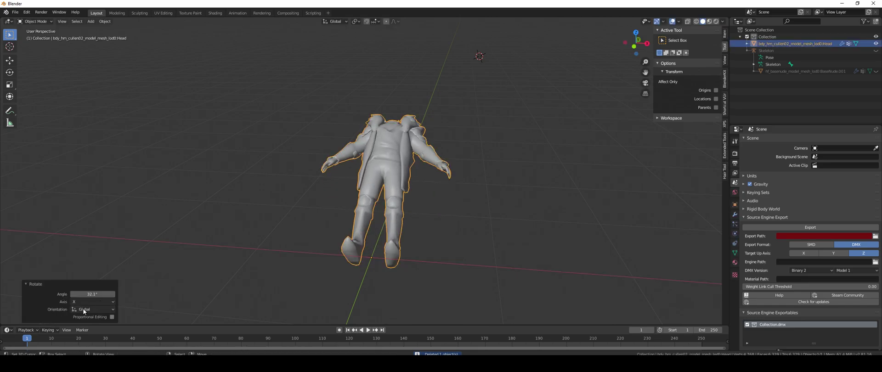
pyautogui.click(92, 294)
pyautogui.write('90')
pyautogui.press('Return')
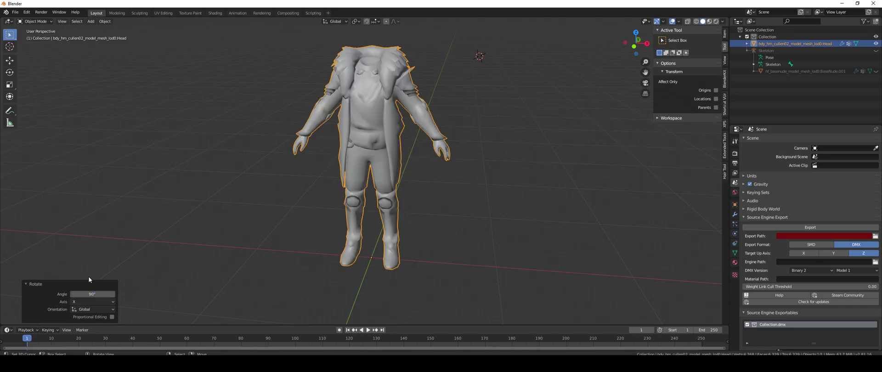
# Unhide the BaseNude.001 body and scale the Head clothing mesh to 0.814 on X
pyautogui.click(876, 72)
pyautogui.click(813, 70)
pyautogui.scroll(2, 412, 133)
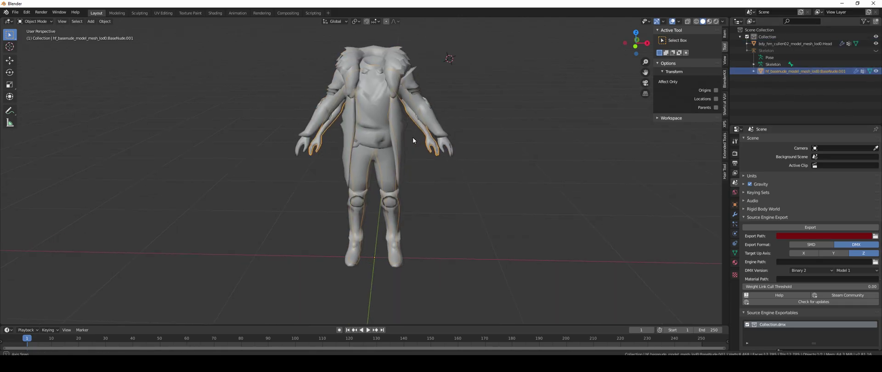
pyautogui.scroll(1, 414, 127)
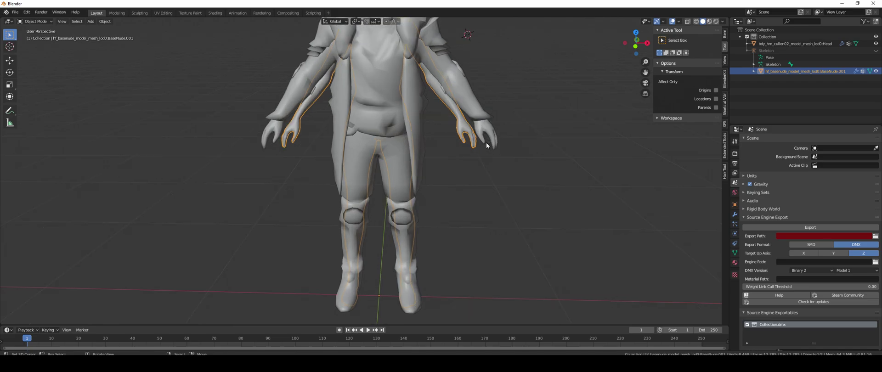
pyautogui.click(465, 103)
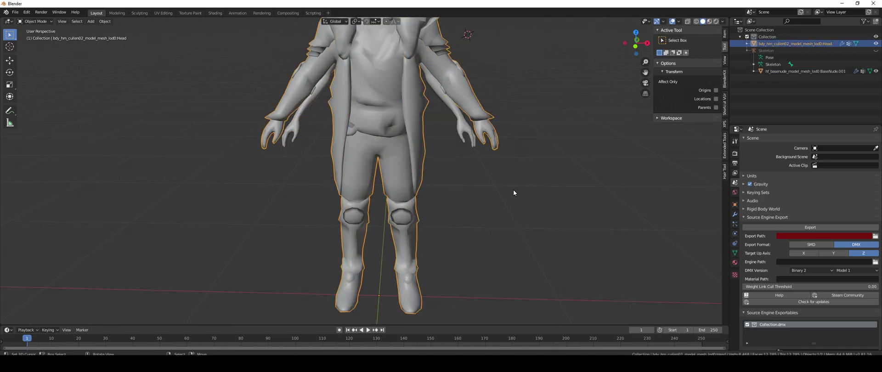
pyautogui.press('s')
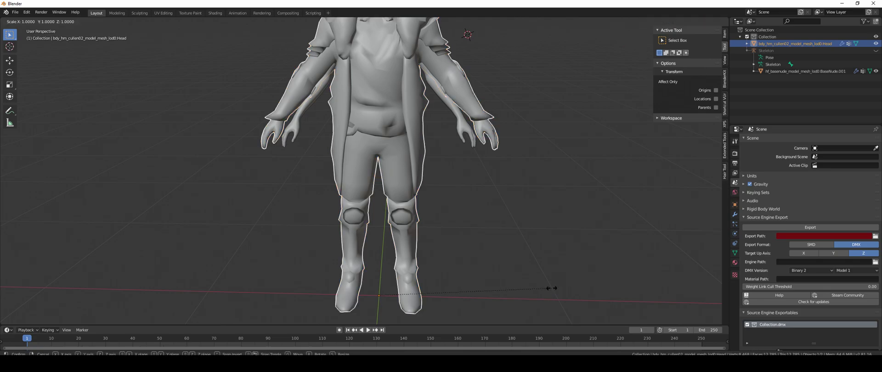
pyautogui.press('x')
pyautogui.click(517, 266)
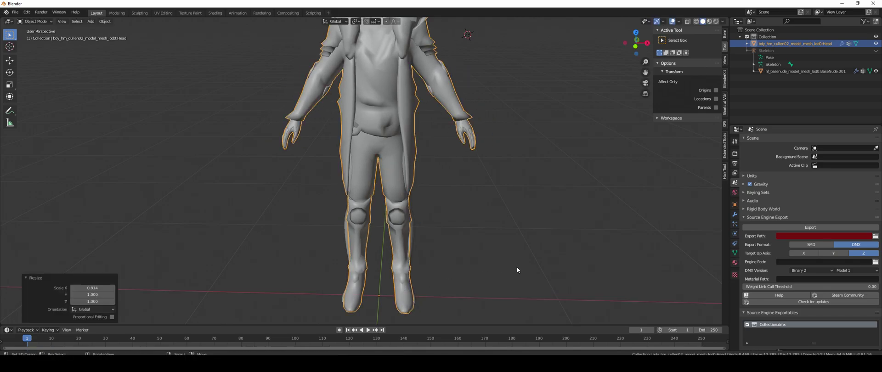
# Scale the clothing mesh to 0.961 on Z, then enter Edit Mode with nothing selected
pyautogui.moveTo(512, 175); pyautogui.dragTo(511, 177, button='middle')
pyautogui.scroll(4, 511, 178)
pyautogui.keyDown('shift'); pyautogui.scroll(3, 509, 179); pyautogui.keyUp('shift')
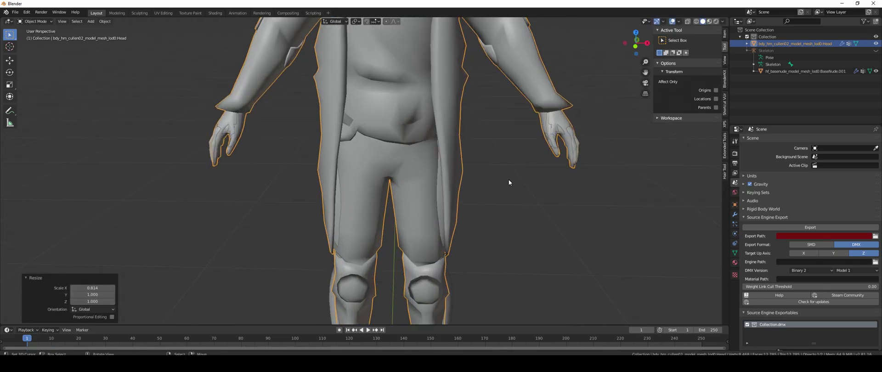
pyautogui.scroll(-4, 514, 171)
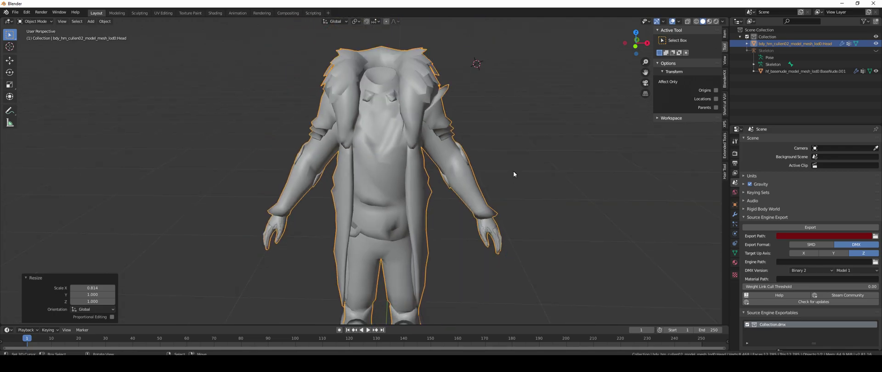
pyautogui.press('s')
pyautogui.press('z')
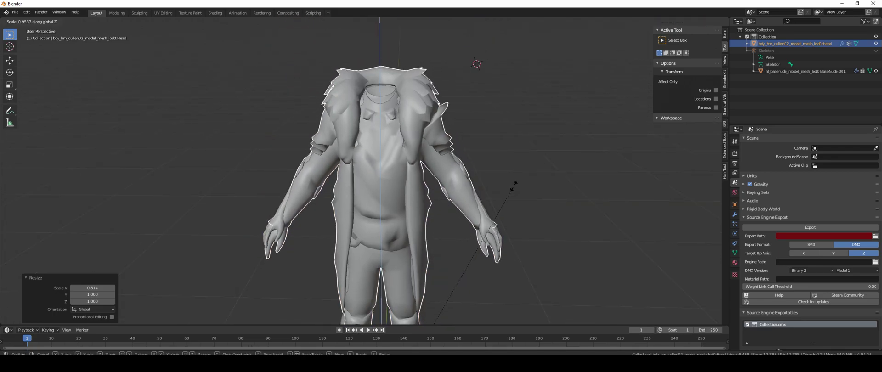
pyautogui.click(515, 187)
pyautogui.moveTo(496, 198); pyautogui.dragTo(470, 128, button='middle')
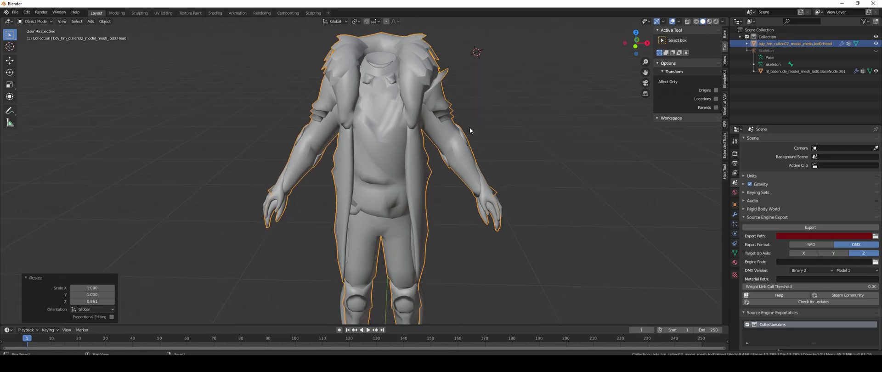
pyautogui.press('Tab')
pyautogui.hotkey('alt', 'a')
# Select the linked pieces of both arms and turn on proportional editing
pyautogui.press('l')
pyautogui.press('l')
pyautogui.press('l')
pyautogui.press('l')
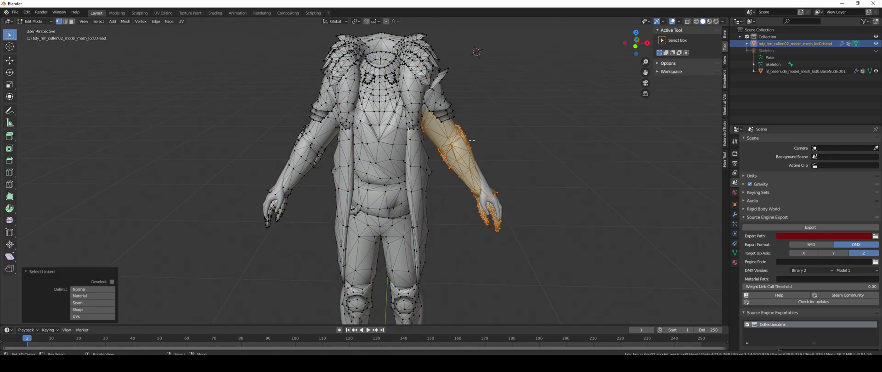
pyautogui.press('l')
pyautogui.press('l')
pyautogui.press('l')
pyautogui.press('l')
pyautogui.press('l')
pyautogui.press('l')
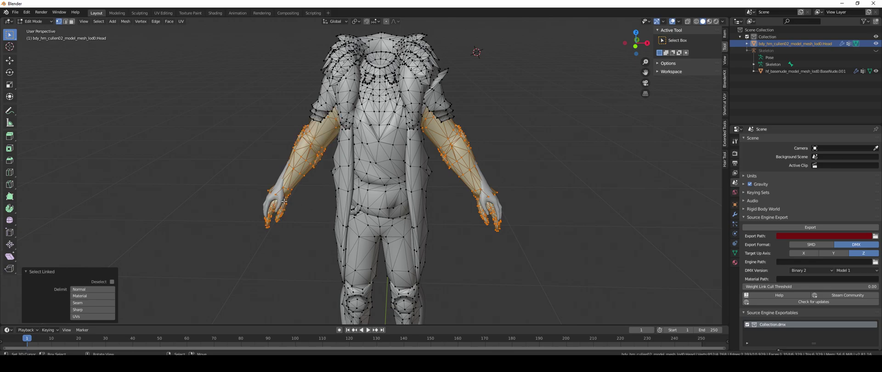
pyautogui.press('o')
pyautogui.press('o')
pyautogui.press('o')
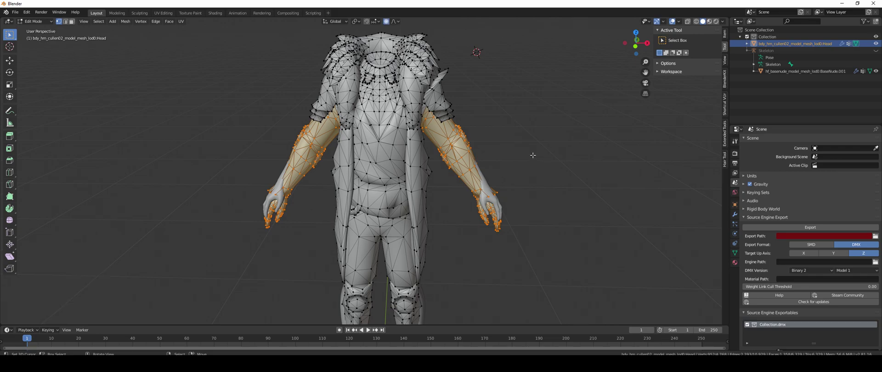
pyautogui.press('s')
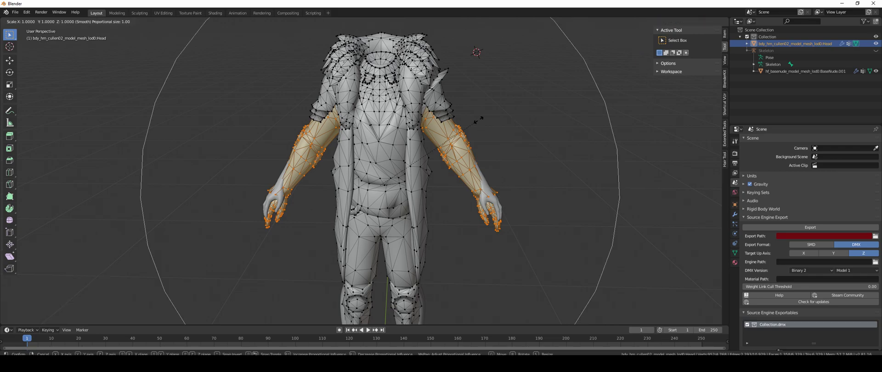
pyautogui.click(530, 100)
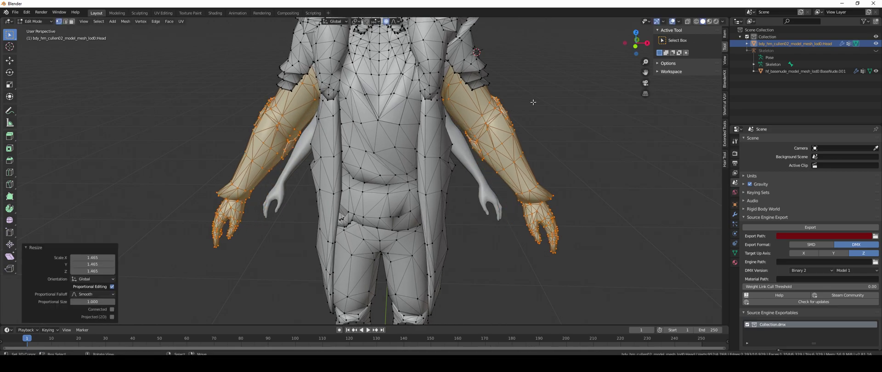
pyautogui.hotkey('ctrl', 'z')
pyautogui.press('s')
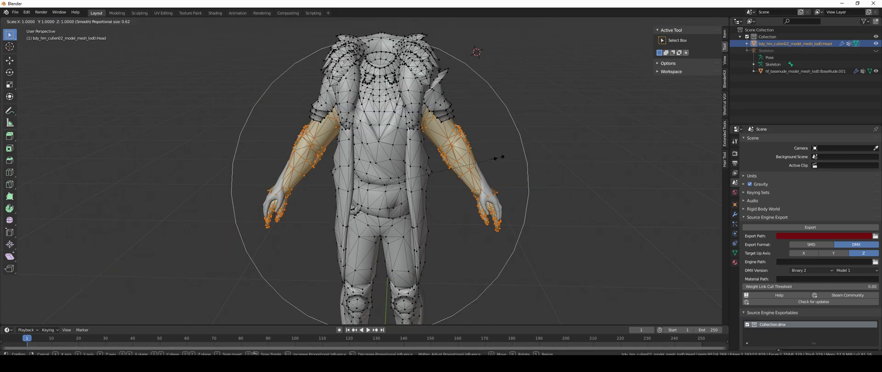
pyautogui.scroll(10, 500, 157)
pyautogui.click(500, 157)
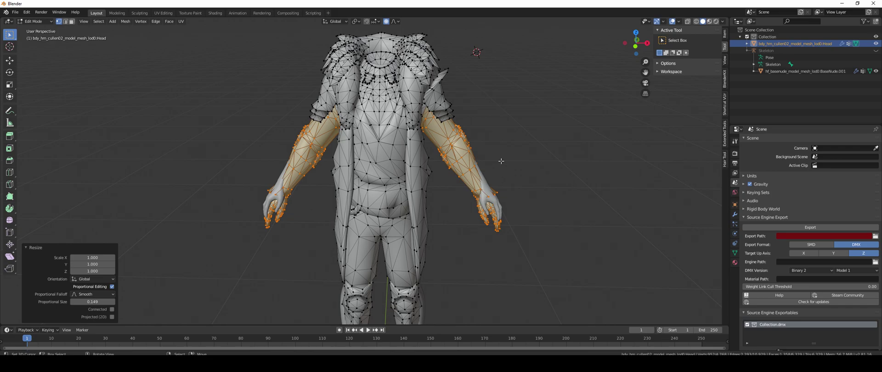
# Shrink the arm vertices slightly on Z and raise them to match the body's arms
pyautogui.press('s')
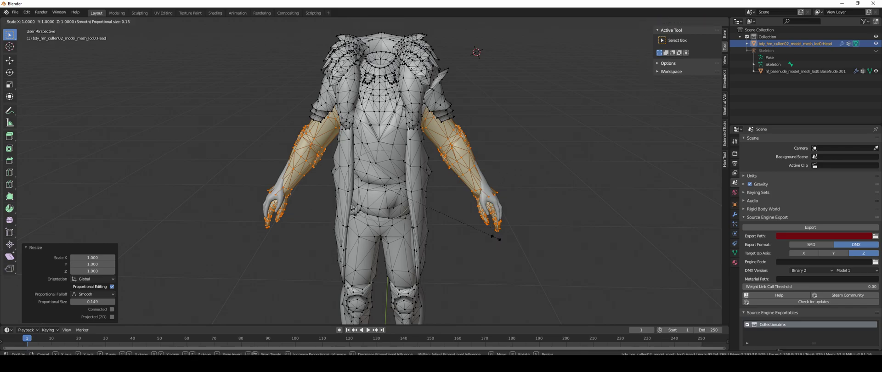
pyautogui.press('z')
pyautogui.click(500, 232)
pyautogui.press('g')
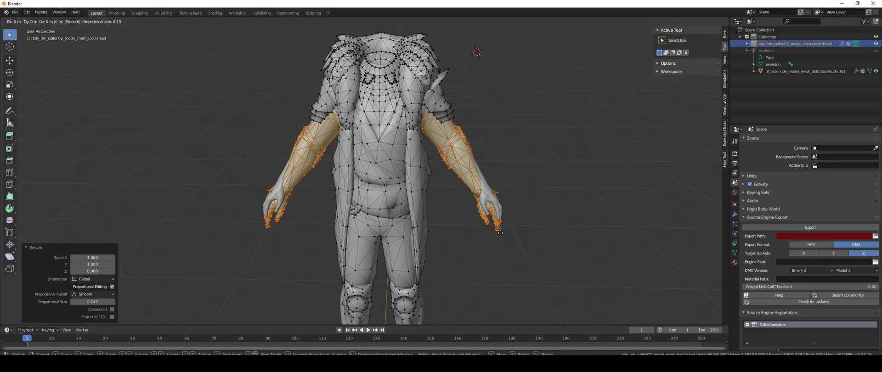
pyautogui.press('z')
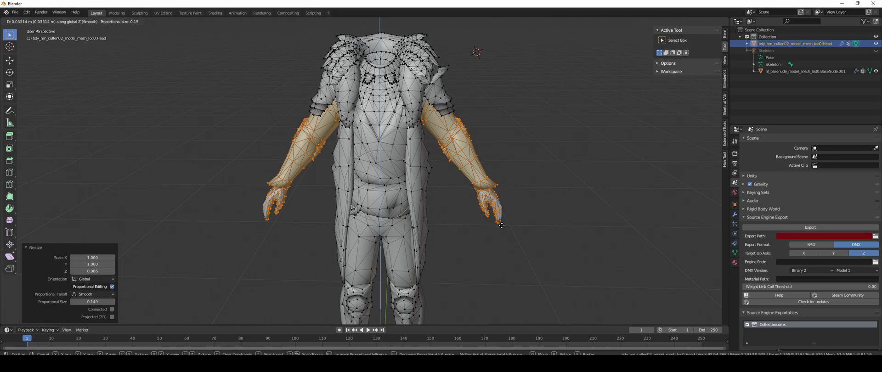
pyautogui.click(502, 225)
# From a side view, narrow the arms along Y and shift them along Y over the body
pyautogui.moveTo(502, 226); pyautogui.dragTo(344, 150, button='middle')
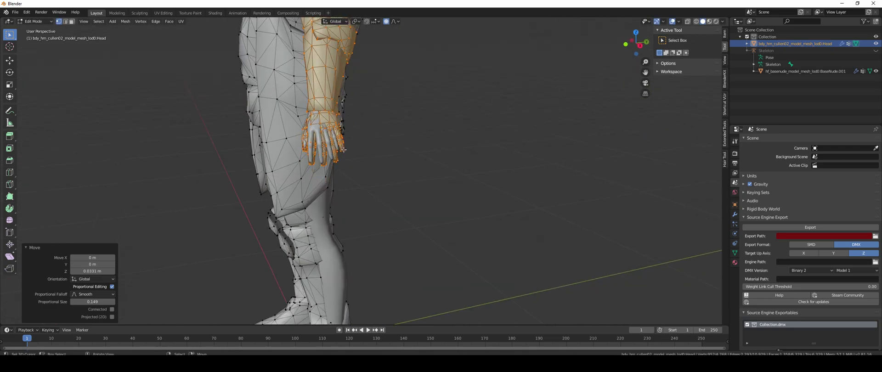
pyautogui.scroll(2, 344, 150)
pyautogui.press('s')
pyautogui.press('y')
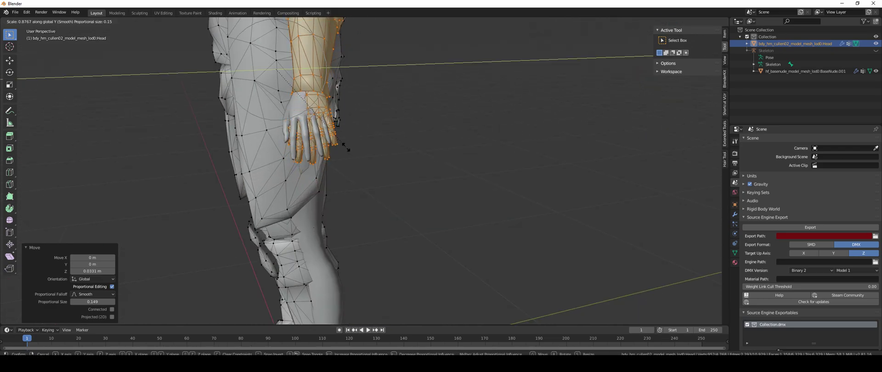
pyautogui.click(348, 149)
pyautogui.press('g')
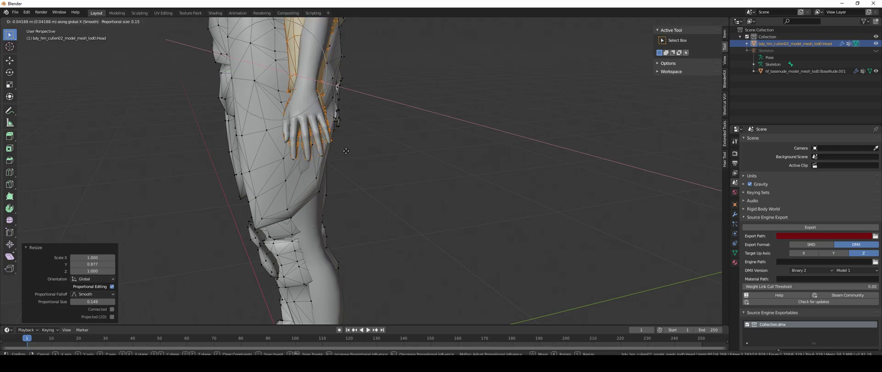
pyautogui.rightClick(403, 163)
pyautogui.press('g')
pyautogui.press('y')
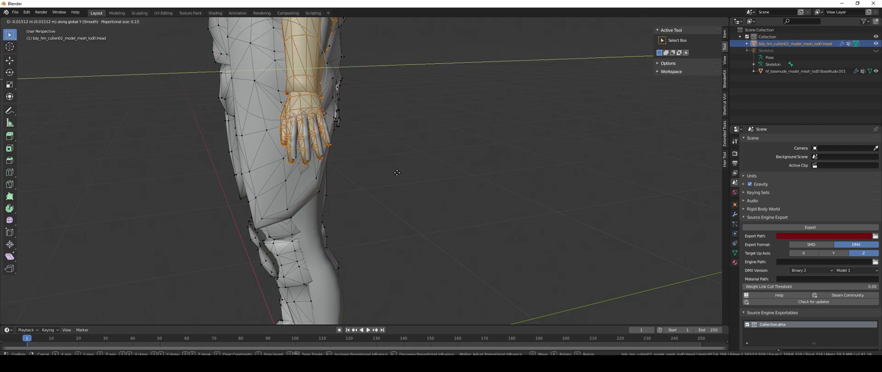
pyautogui.click(398, 171)
pyautogui.moveTo(398, 171); pyautogui.dragTo(378, 168, button='middle')
pyautogui.scroll(-5, 408, 165)
# Select the linked pants and leg pieces, then return to Object Mode
pyautogui.hotkey('alt', 'a')
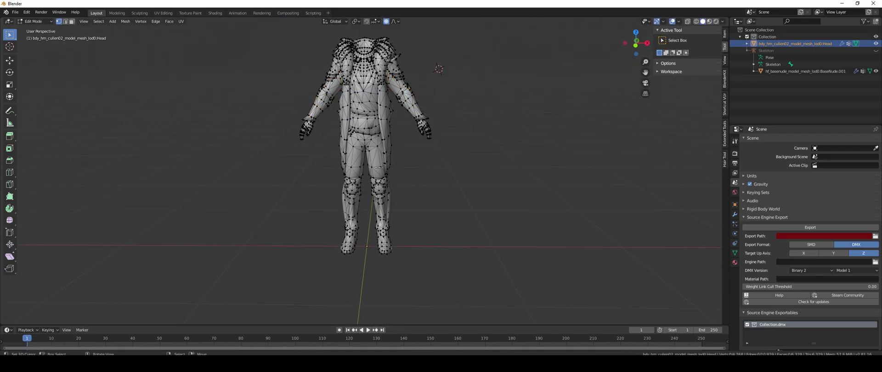
pyautogui.press('l')
pyautogui.press('l')
pyautogui.press('l')
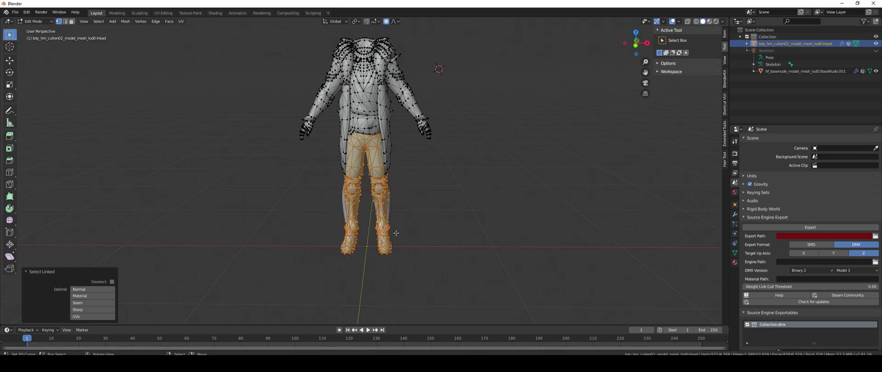
pyautogui.press('Tab')
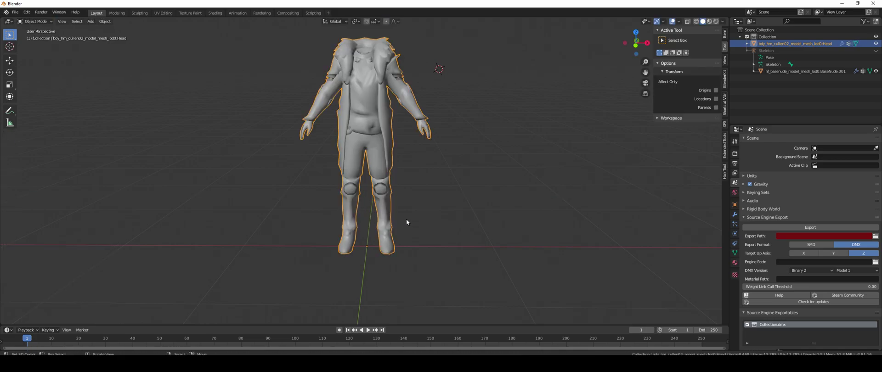
pyautogui.keyDown('shift'); pyautogui.scroll(5, 409, 193); pyautogui.keyUp('shift')
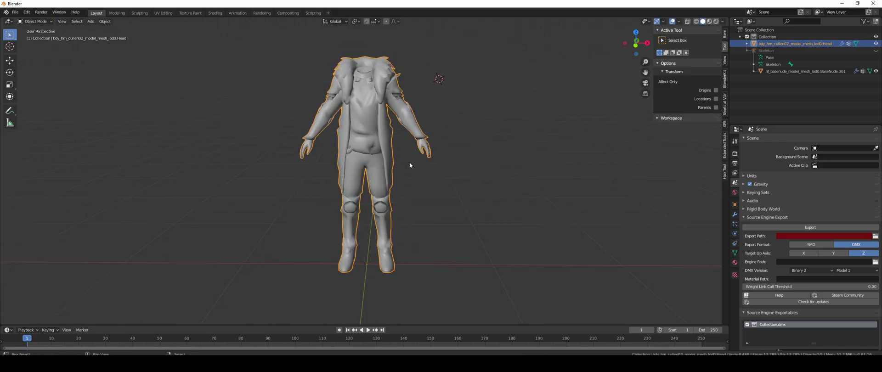
# Delete all vertex groups from the clothing mesh and select it together with the BaseNude body
pyautogui.click(735, 252)
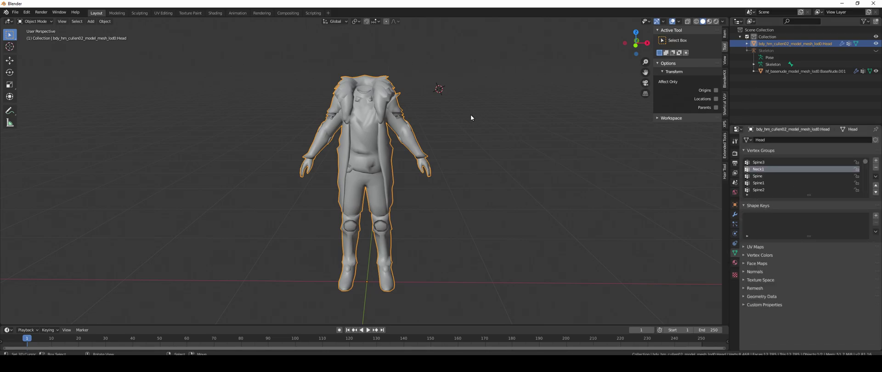
pyautogui.click(876, 176)
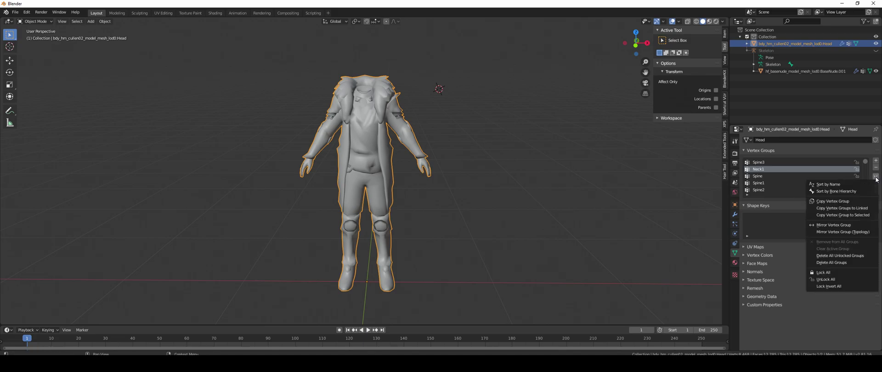
pyautogui.click(834, 261)
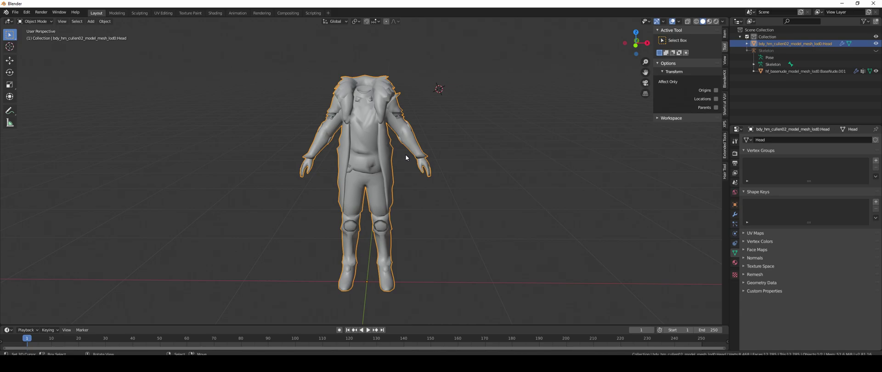
pyautogui.keyDown('shift'); pyautogui.click(801, 70); pyautogui.keyUp('shift')
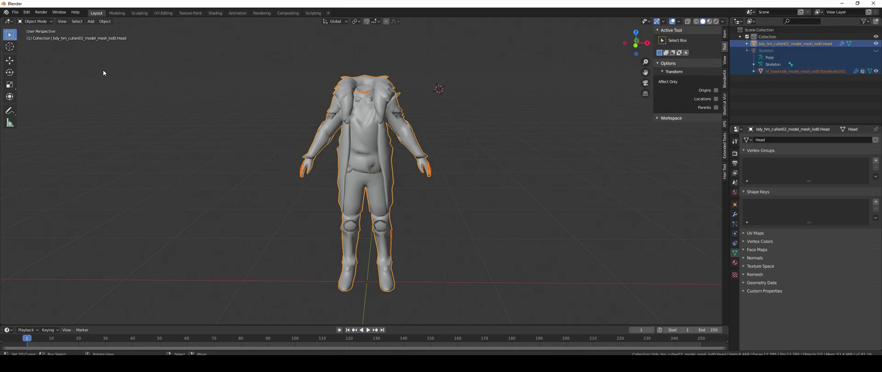
# Switch to Weight Paint mode and run Weights > Transfer Weights from the body onto the clothing
pyautogui.click(44, 22)
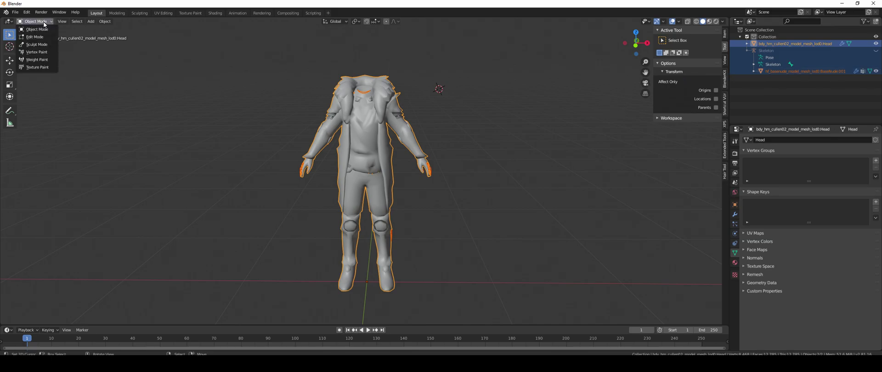
pyautogui.click(36, 60)
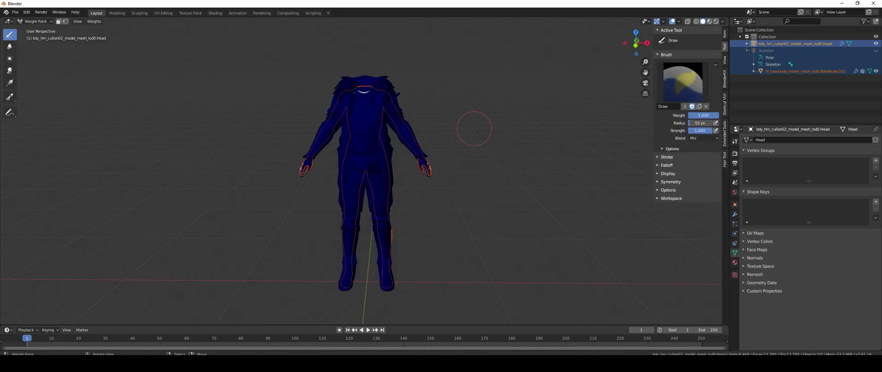
pyautogui.click(95, 21)
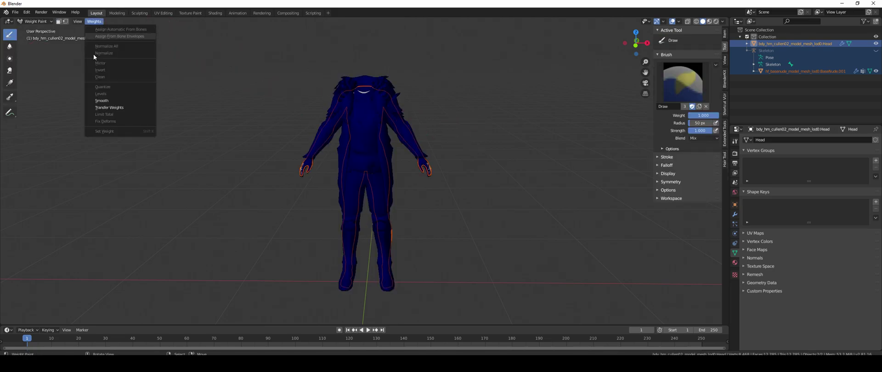
pyautogui.click(111, 107)
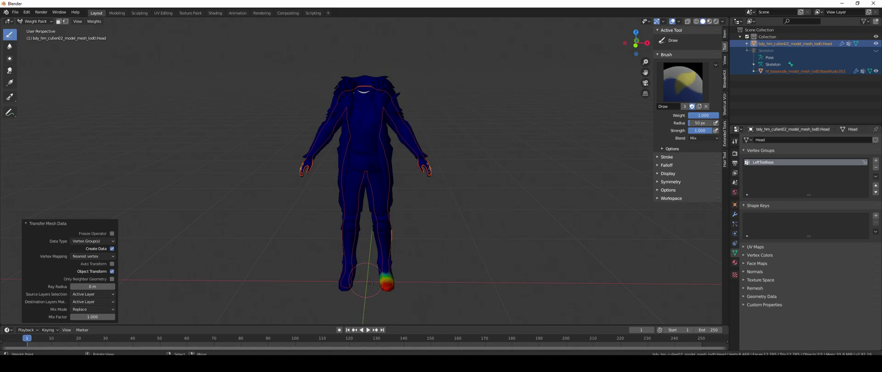
# Set the transfer's Source Layers Selection to By Name and view the Pelvis group weights
pyautogui.click(92, 294)
pyautogui.click(99, 313)
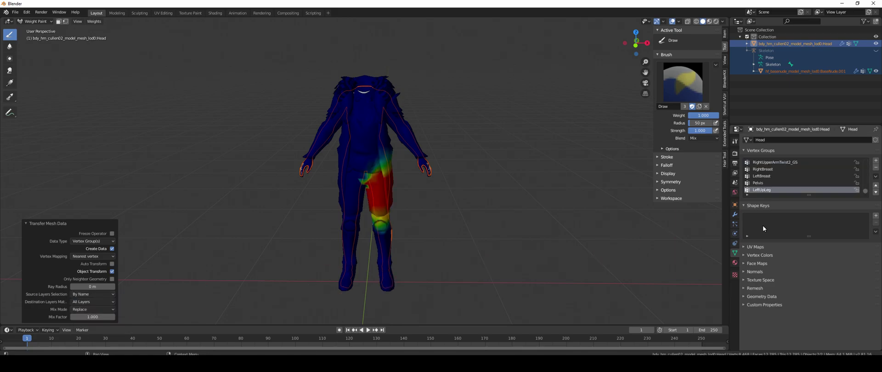
pyautogui.click(786, 183)
# Zoom and orbit around the right hand and front of the character to inspect the transferred weights
pyautogui.keyDown('ctrl'); pyautogui.scroll(1, 786, 183); pyautogui.keyUp('ctrl')
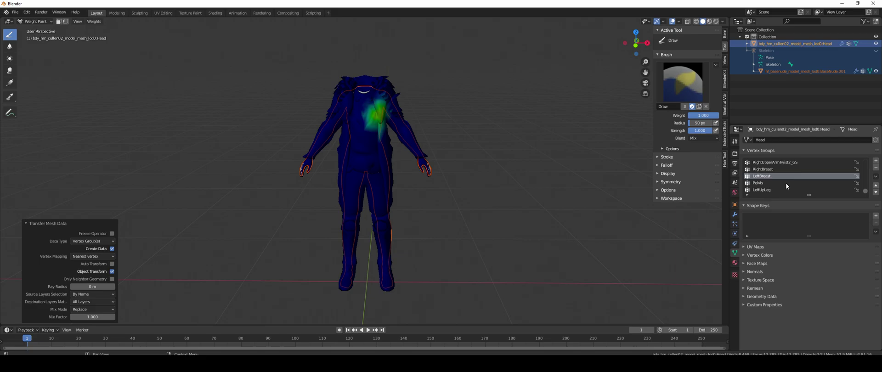
pyautogui.keyDown('ctrl'); pyautogui.scroll(5, 786, 182); pyautogui.keyUp('ctrl')
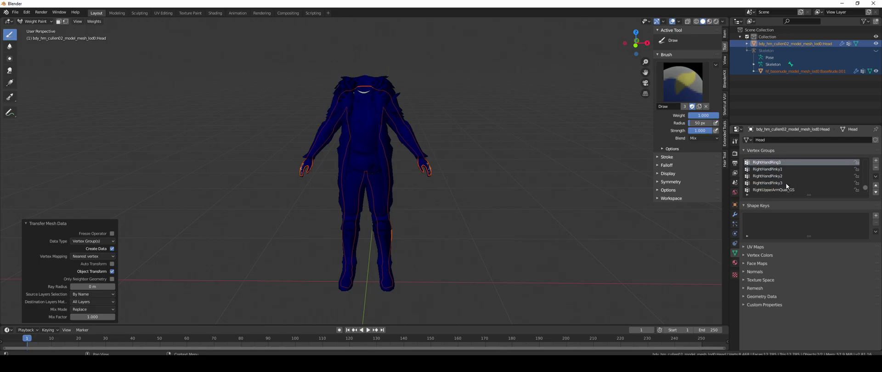
pyautogui.keyDown('ctrl'); pyautogui.scroll(3, 786, 183); pyautogui.keyUp('ctrl')
pyautogui.moveTo(441, 240); pyautogui.dragTo(415, 225, button='middle')
pyautogui.scroll(5, 415, 225)
pyautogui.scroll(3, 415, 225)
pyautogui.keyDown('ctrl'); pyautogui.scroll(3, 787, 183); pyautogui.keyUp('ctrl')
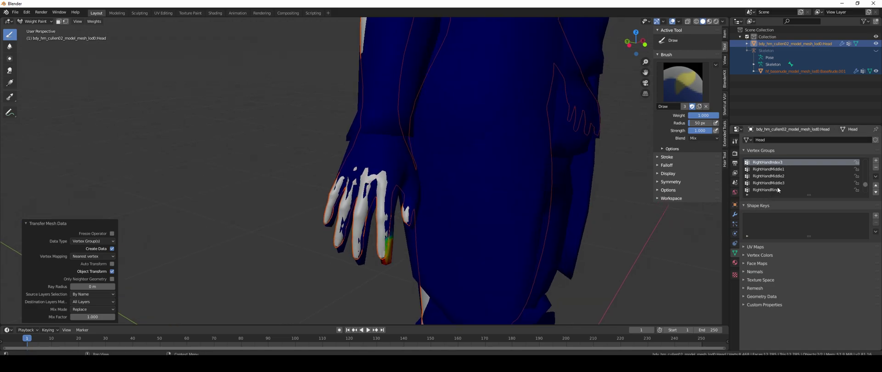
pyautogui.keyDown('ctrl'); pyautogui.scroll(6, 787, 181); pyautogui.keyUp('ctrl')
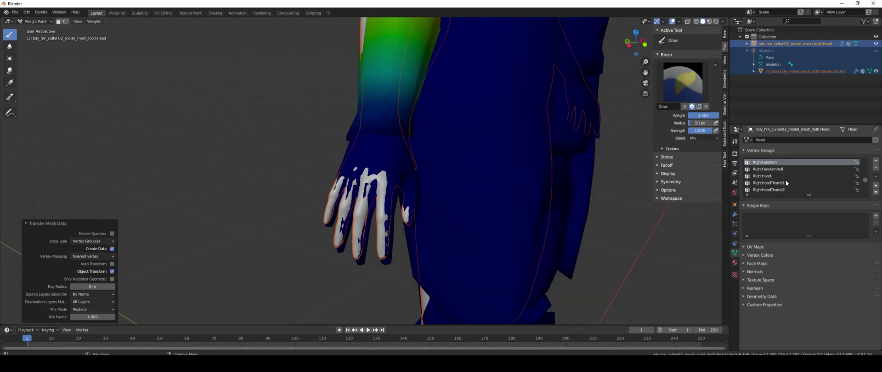
pyautogui.scroll(-8, 458, 161)
pyautogui.moveTo(458, 162); pyautogui.dragTo(437, 158, button='middle')
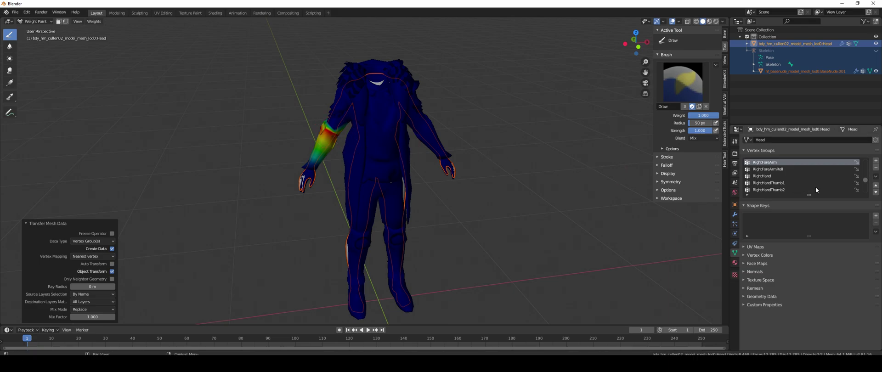
pyautogui.scroll(4, 837, 184)
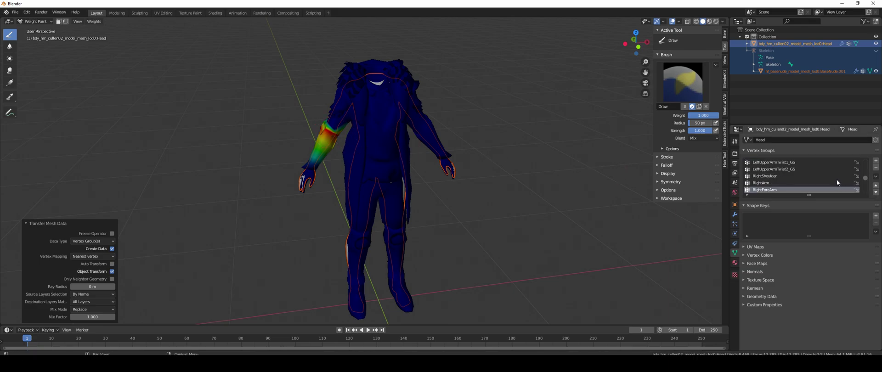
pyautogui.click(876, 177)
pyautogui.click(94, 21)
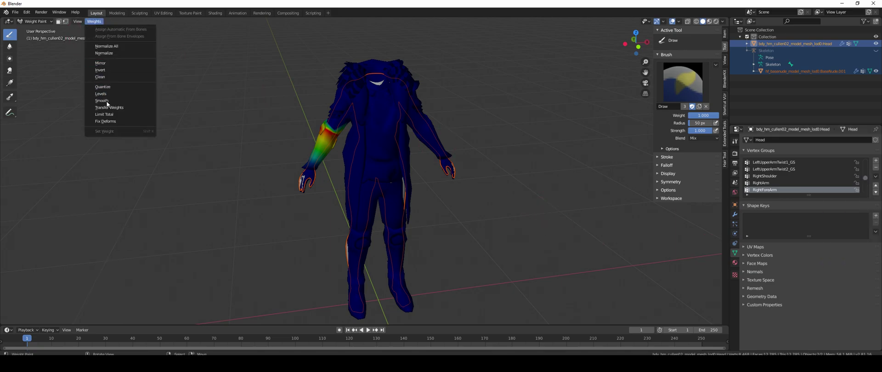
pyautogui.click(112, 110)
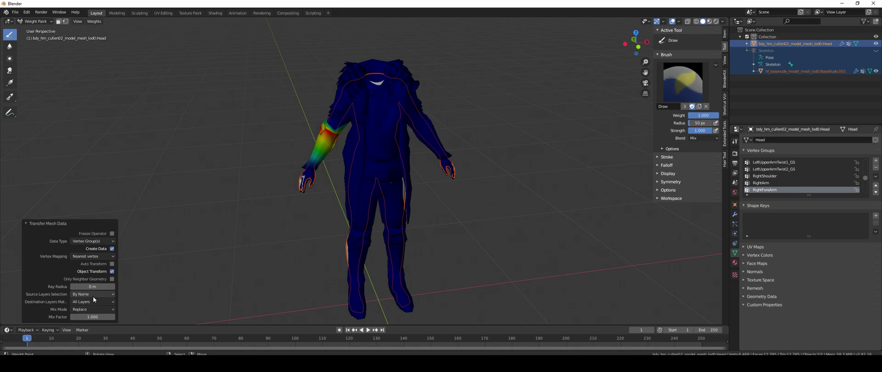
pyautogui.moveTo(435, 234); pyautogui.dragTo(416, 242, button='middle')
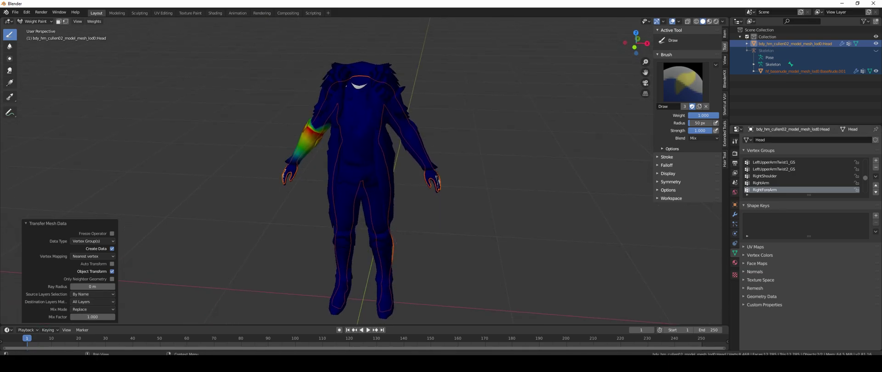